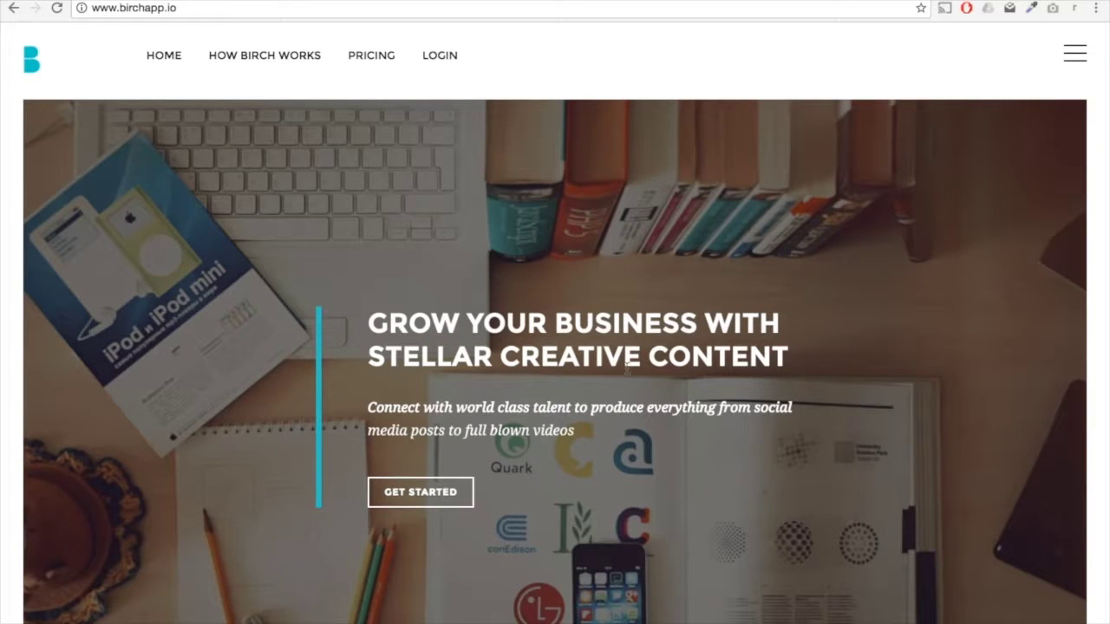
Step: Sign in to Birch with a Google account to reach the Active Projects dashboard
{"action": "scroll", "coordinate": [893, 485], "scroll_direction": "down", "scroll_amount": 6}
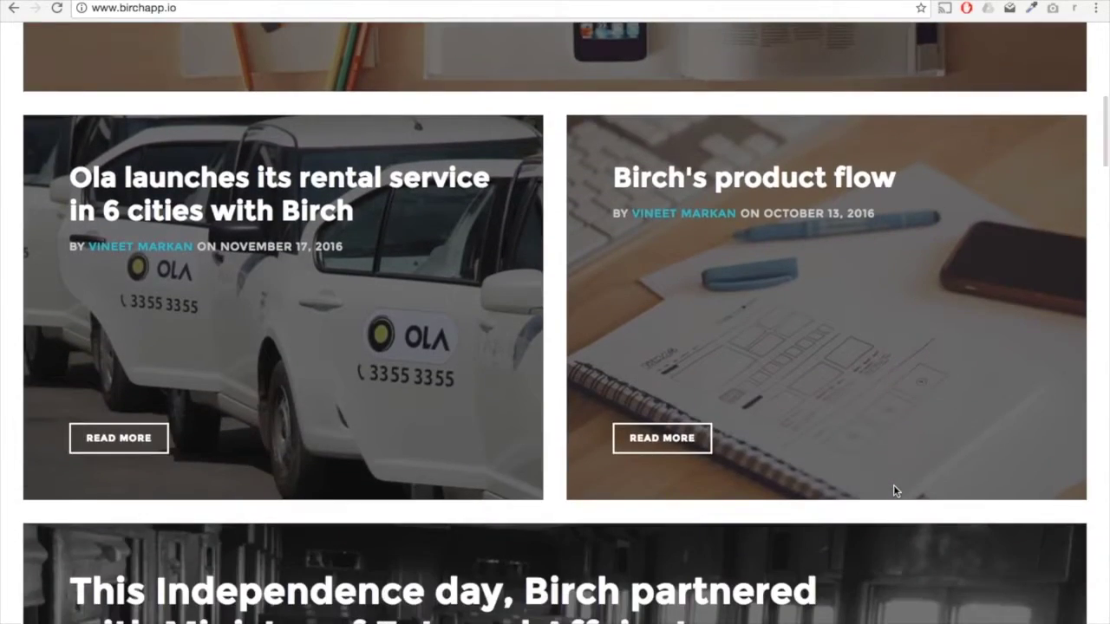
{"action": "scroll", "coordinate": [893, 485], "scroll_direction": "down", "scroll_amount": 2}
{"action": "scroll", "coordinate": [893, 485], "scroll_direction": "down", "scroll_amount": 2}
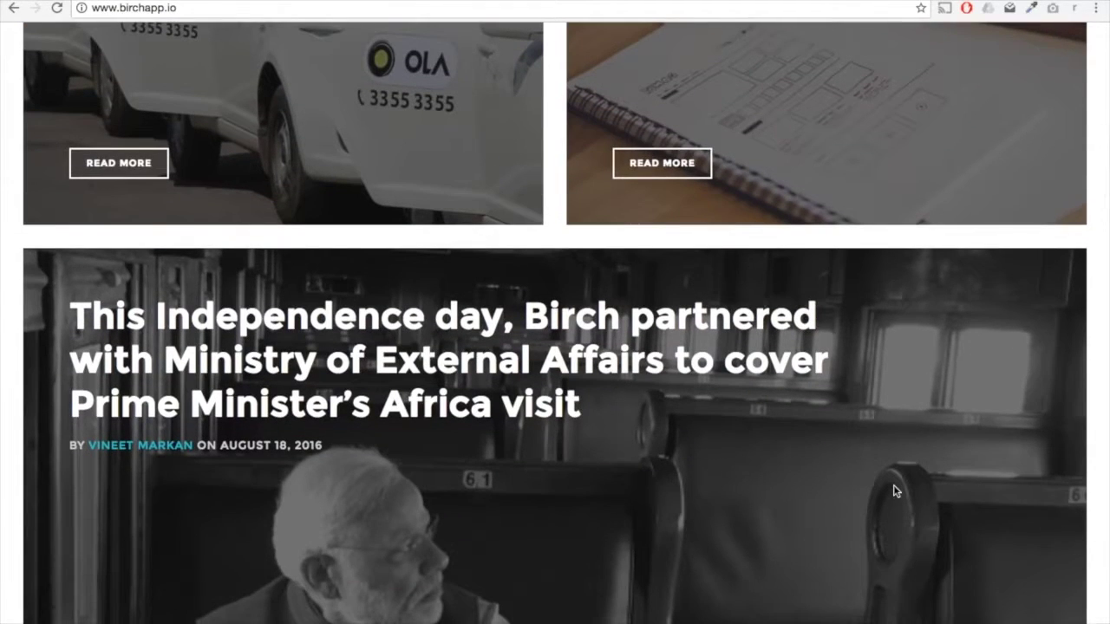
{"action": "scroll", "coordinate": [895, 490], "scroll_direction": "up", "scroll_amount": 9}
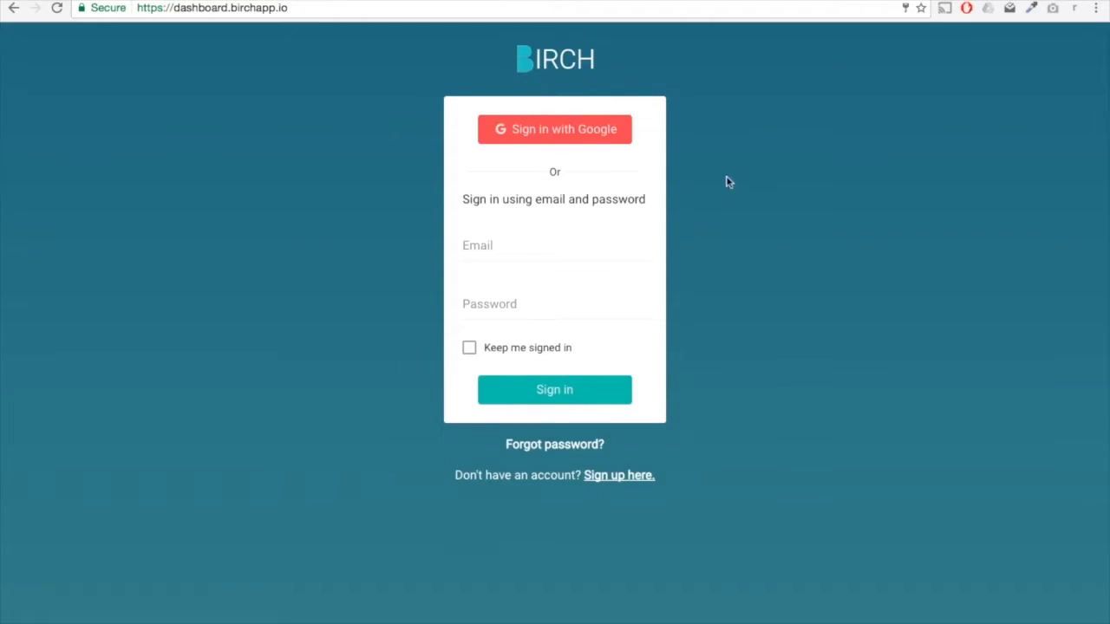
{"action": "left_click", "coordinate": [586, 129]}
{"action": "left_click", "coordinate": [516, 165]}
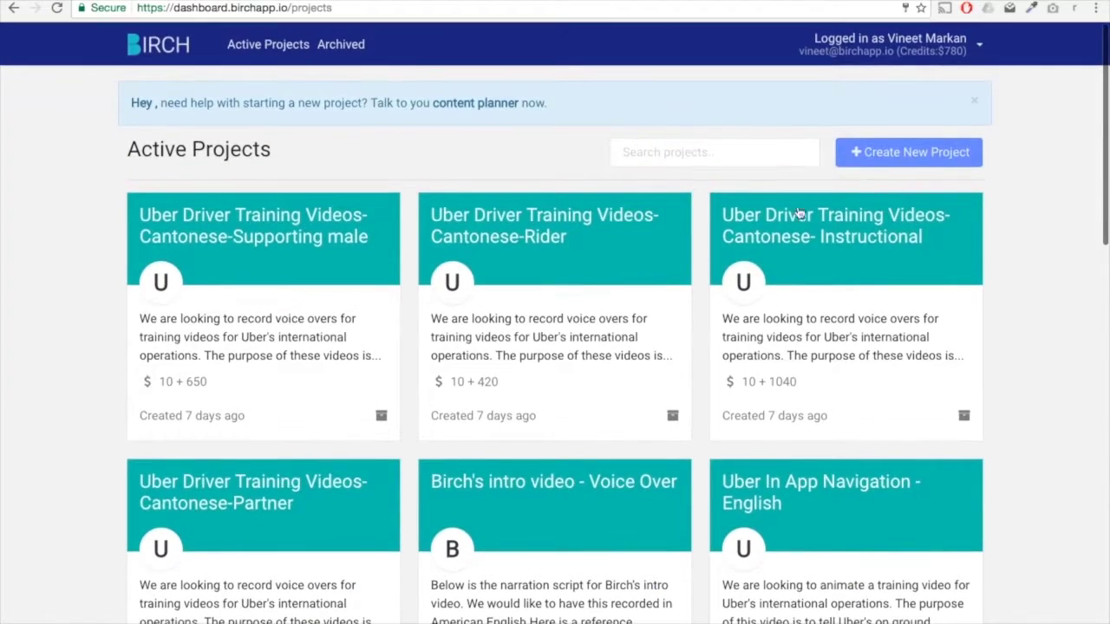
Step: Start a new project named 'Acme LLC training video' in the Video Shoot category
{"action": "left_click", "coordinate": [880, 161]}
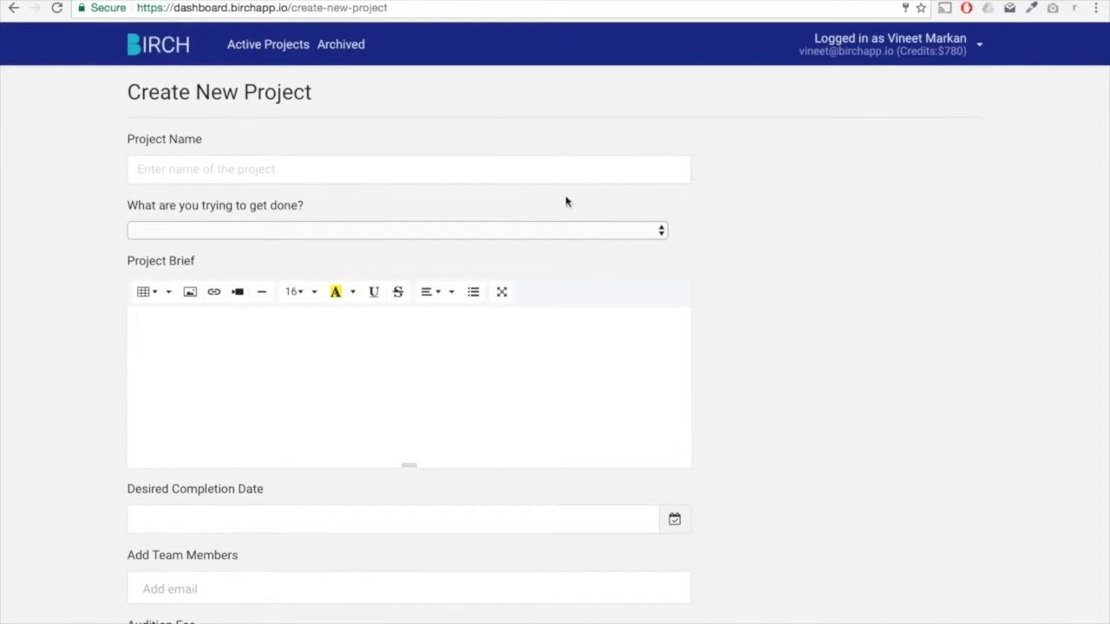
{"action": "left_click", "coordinate": [522, 161]}
{"action": "type", "text": "Acme LLC training video"}
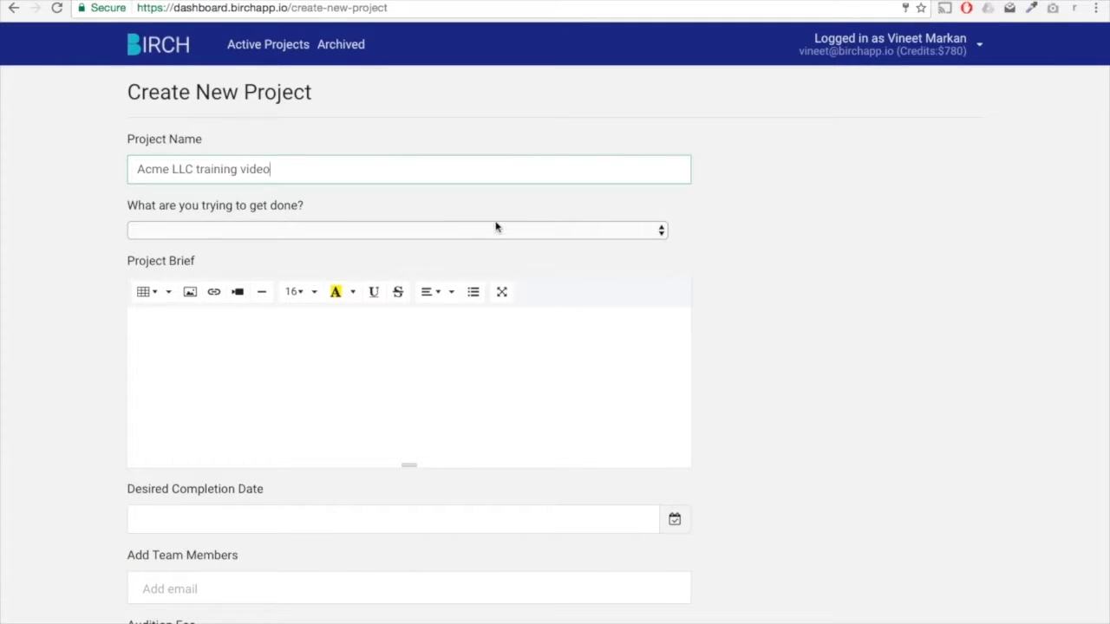
{"action": "left_click", "coordinate": [495, 229]}
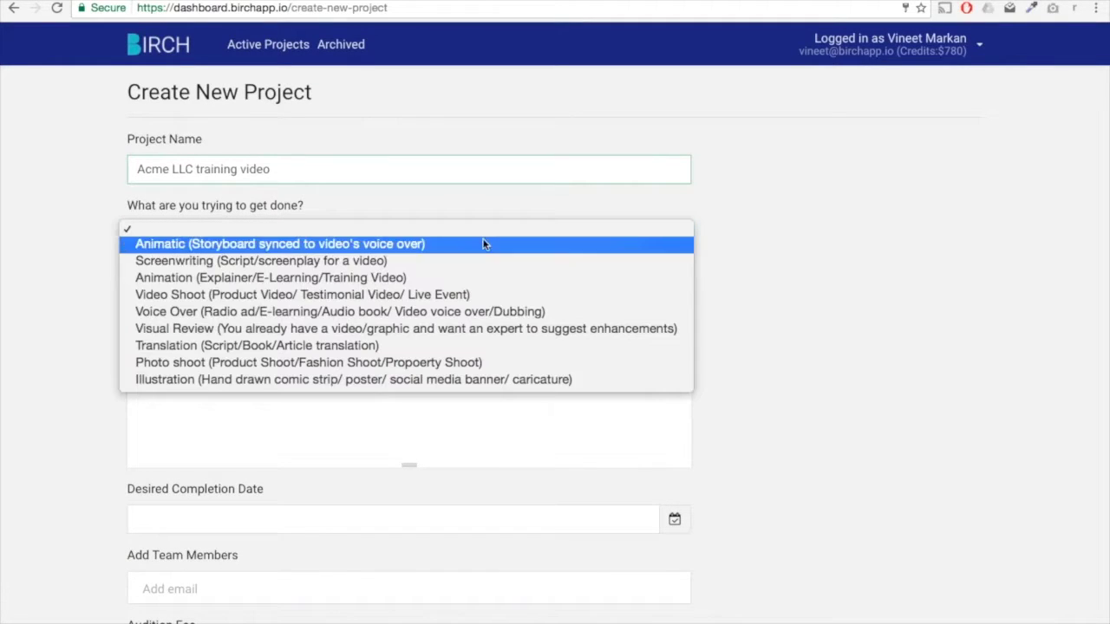
{"action": "left_click", "coordinate": [485, 295]}
Step: Write the brief requesting a construction-site training video, adding '<More details go here>' and '{This is a demo project}' lines
{"action": "left_click", "coordinate": [344, 477]}
{"action": "type", "text": "I would like to have a training video developed for my team at the construction site. We would like to explain "}
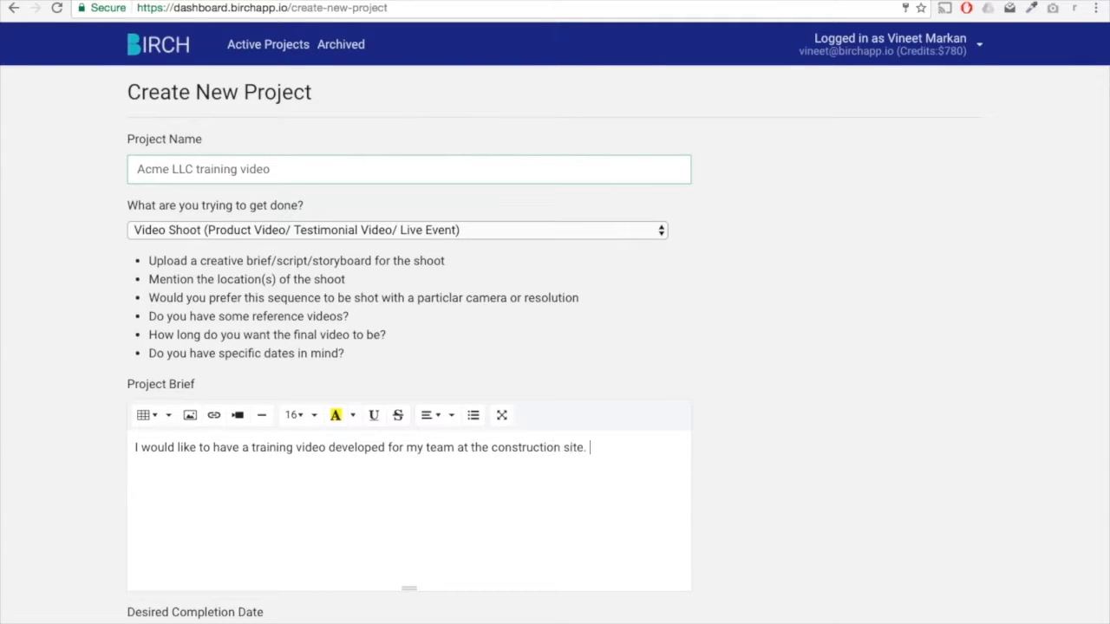
{"action": "type", "text": "our safety guidelines in a more fun and engaging way, preferably by designing a storyline around it."}
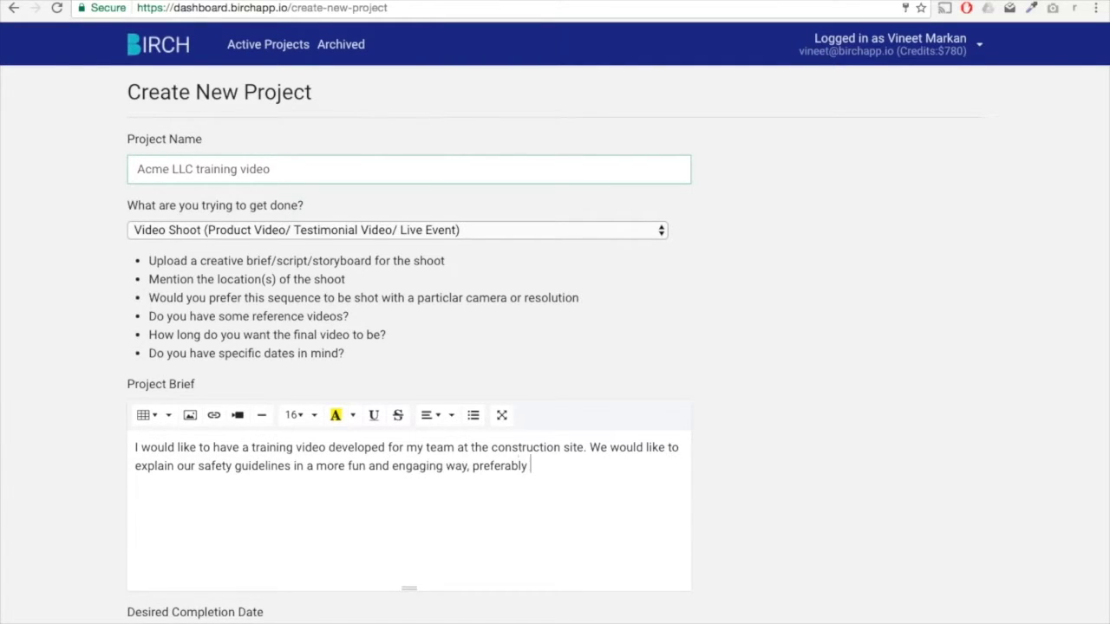
{"action": "scroll", "coordinate": [555, 347], "scroll_direction": "down", "scroll_amount": 2}
{"action": "key", "text": "Return"}
{"action": "key", "text": "Return"}
{"action": "type", "text": "<More details go here>"}
{"action": "key", "text": "Return"}
{"action": "key", "text": "Return"}
{"action": "type", "text": "{This is a demo project}"}
Step: Set the project completion date to 02/14/2017
{"action": "left_click", "coordinate": [296, 515]}
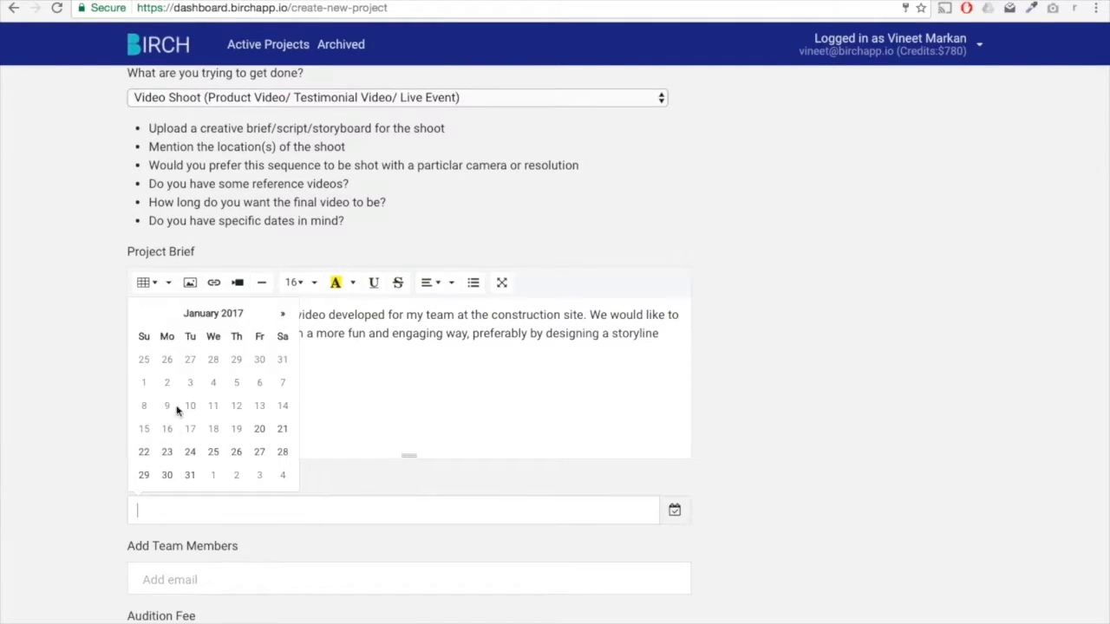
{"action": "left_click", "coordinate": [279, 316]}
{"action": "left_click", "coordinate": [190, 405]}
{"action": "scroll", "coordinate": [188, 459], "scroll_direction": "down", "scroll_amount": 3}
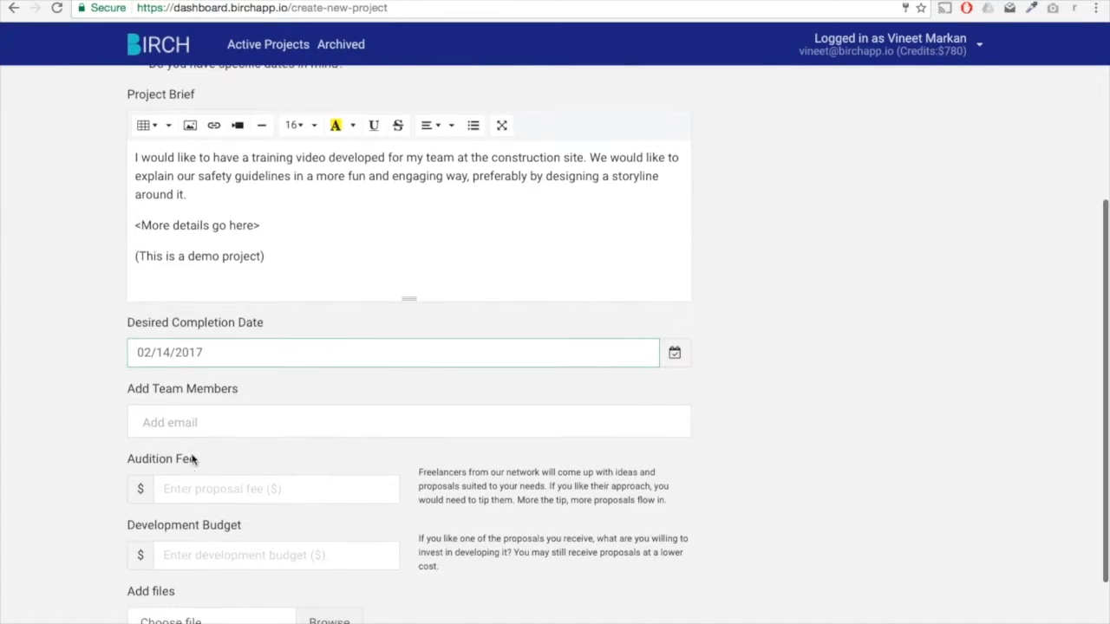
Step: Add a collaborator's e-mail as a team member
{"action": "key", "text": "Tab"}
{"action": "key", "text": "Return"}
{"action": "scroll", "coordinate": [279, 504], "scroll_direction": "down", "scroll_amount": 2}
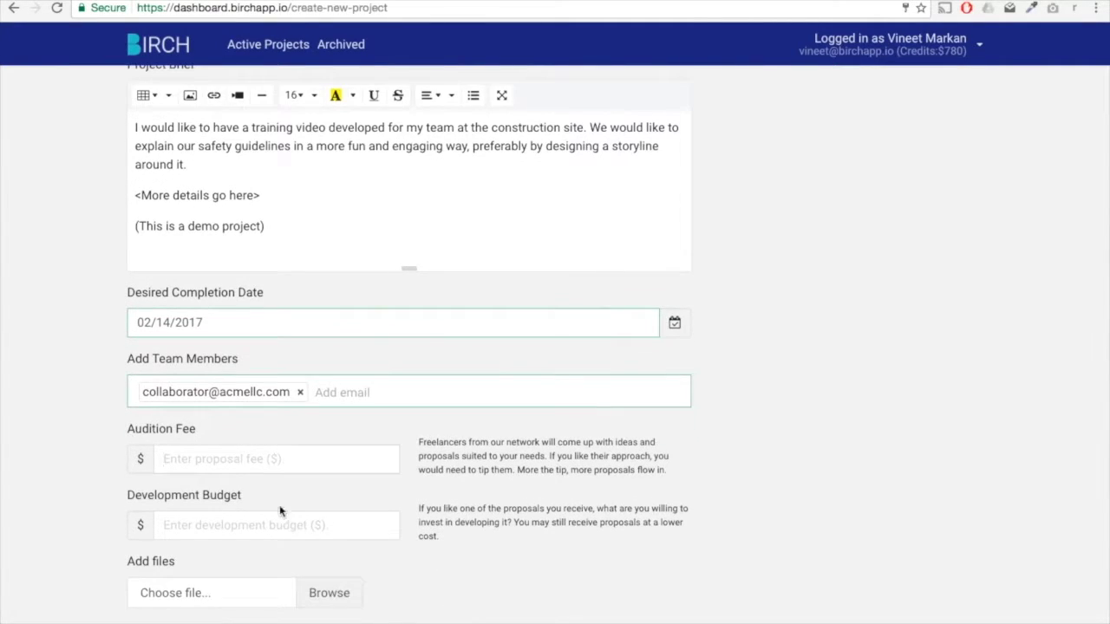
Step: Enter a $120 audition fee and a $1500 development budget
{"action": "key", "text": "Tab"}
{"action": "type", "text": "120"}
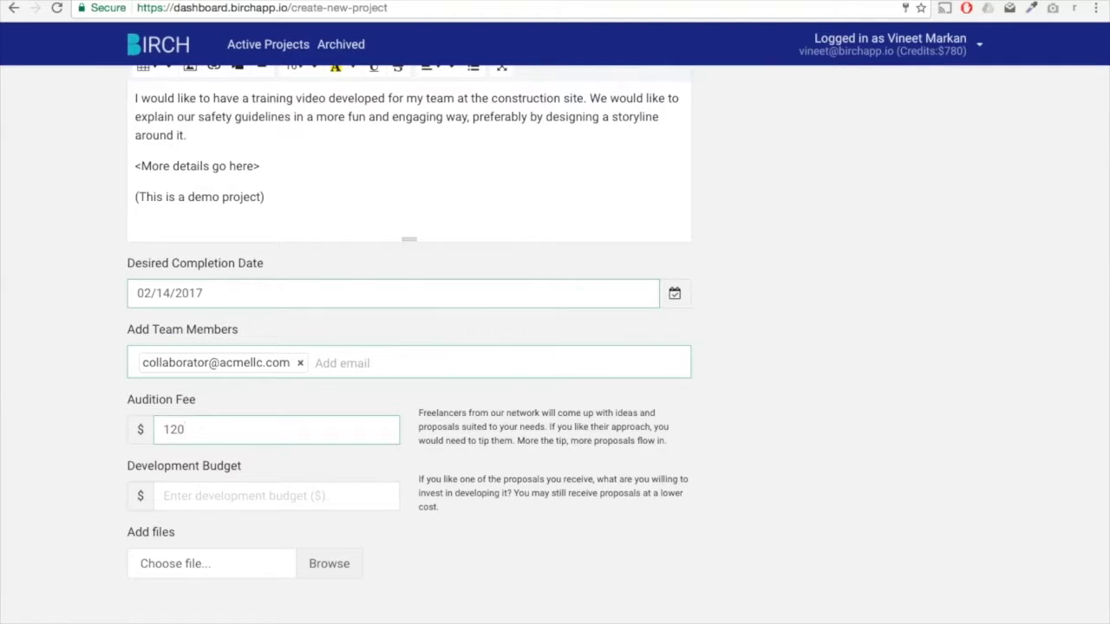
{"action": "left_click", "coordinate": [313, 495]}
{"action": "type", "text": "1500"}
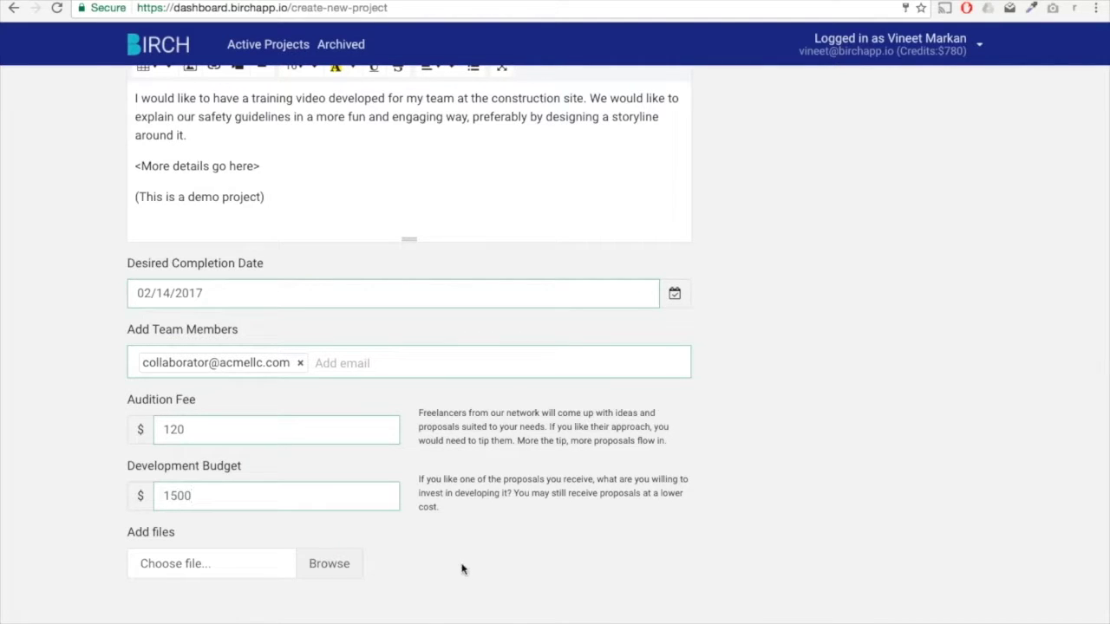
{"action": "scroll", "coordinate": [462, 569], "scroll_direction": "down", "scroll_amount": 1}
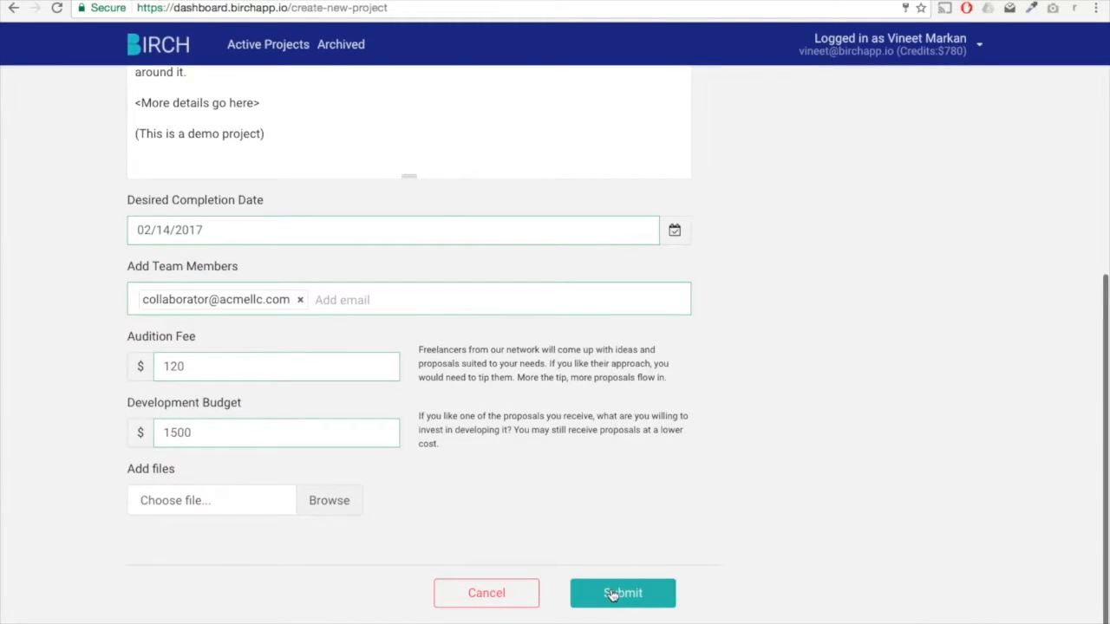
{"action": "scroll", "coordinate": [612, 593], "scroll_direction": "up", "scroll_amount": 5}
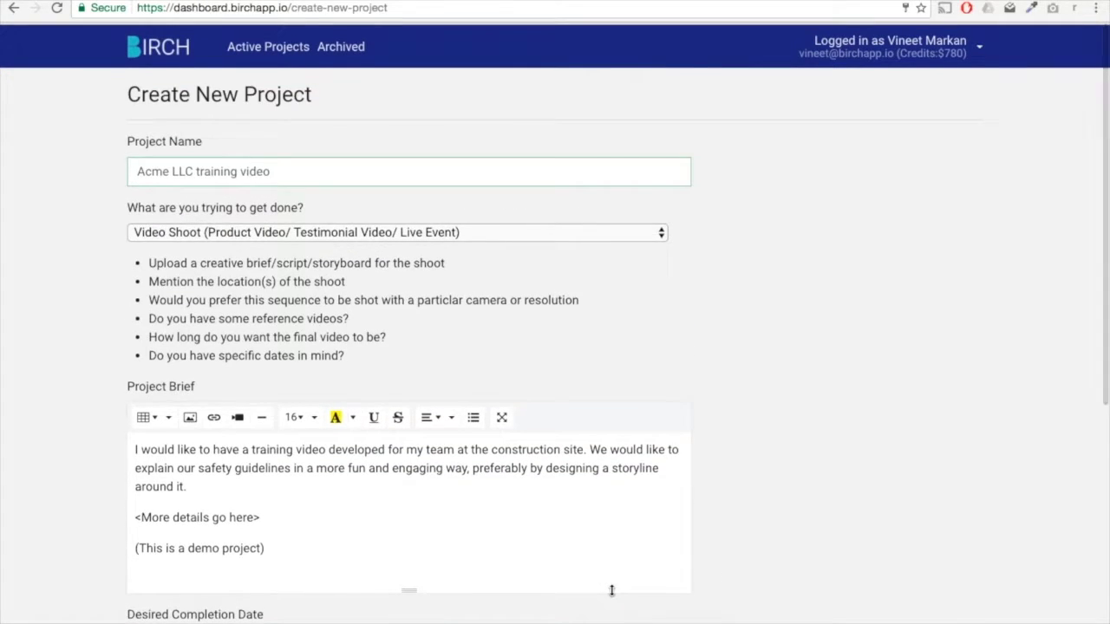
Step: Submit the project and confirm sending invites to all 5 creatives
{"action": "scroll", "coordinate": [611, 590], "scroll_direction": "down", "scroll_amount": 5}
{"action": "left_click", "coordinate": [624, 595]}
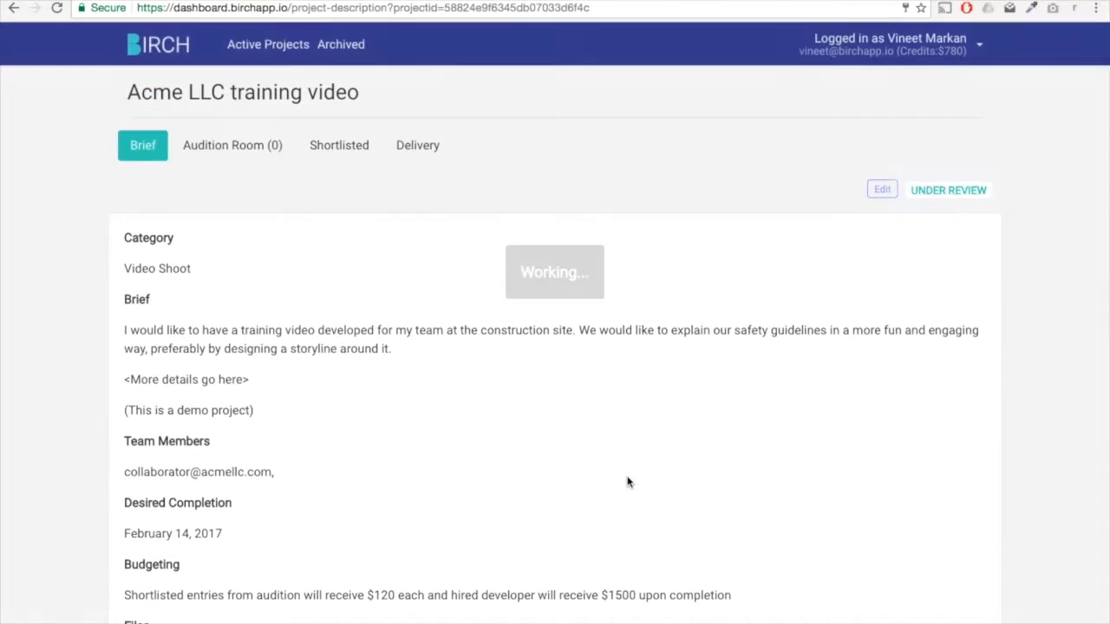
{"action": "scroll", "coordinate": [628, 482], "scroll_direction": "down", "scroll_amount": 2}
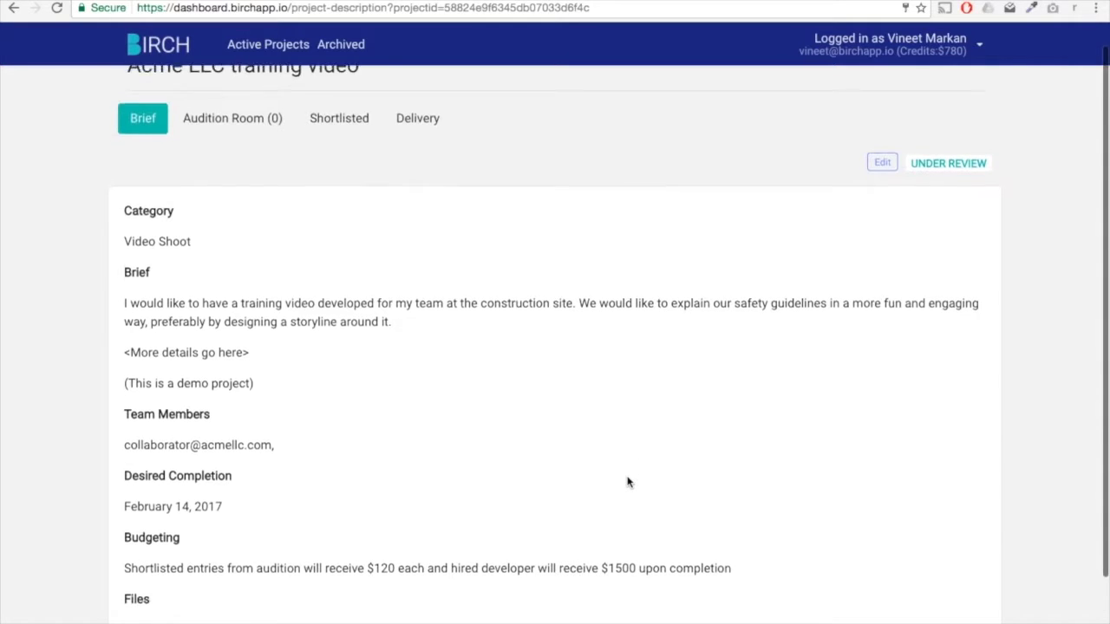
{"action": "scroll", "coordinate": [627, 476], "scroll_direction": "up", "scroll_amount": 1}
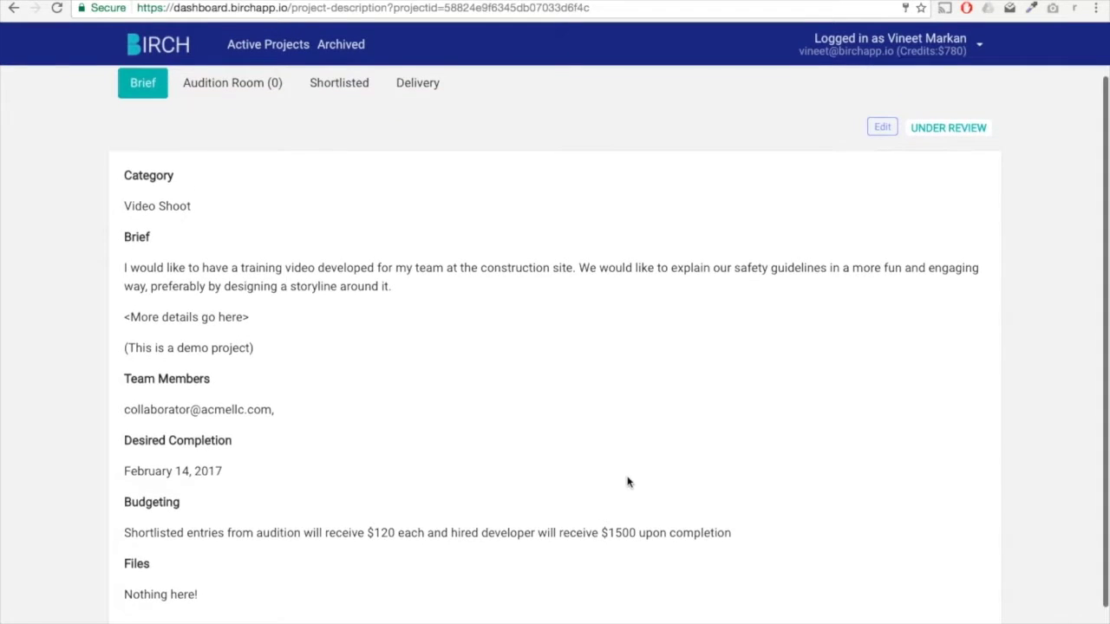
{"action": "scroll", "coordinate": [630, 482], "scroll_direction": "down", "scroll_amount": 1}
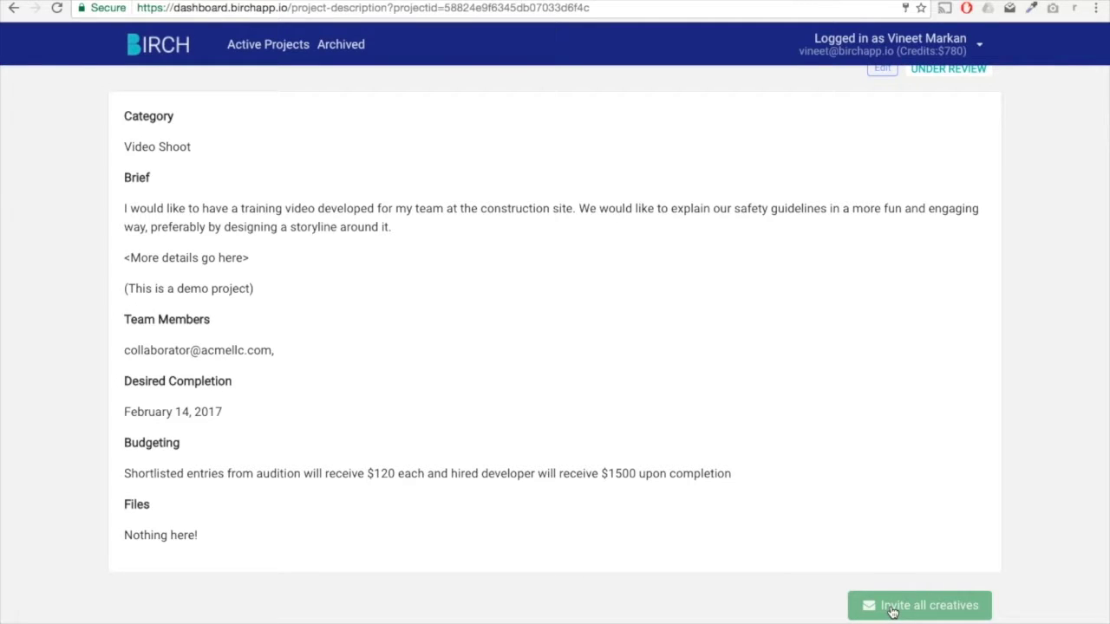
{"action": "left_click", "coordinate": [862, 612]}
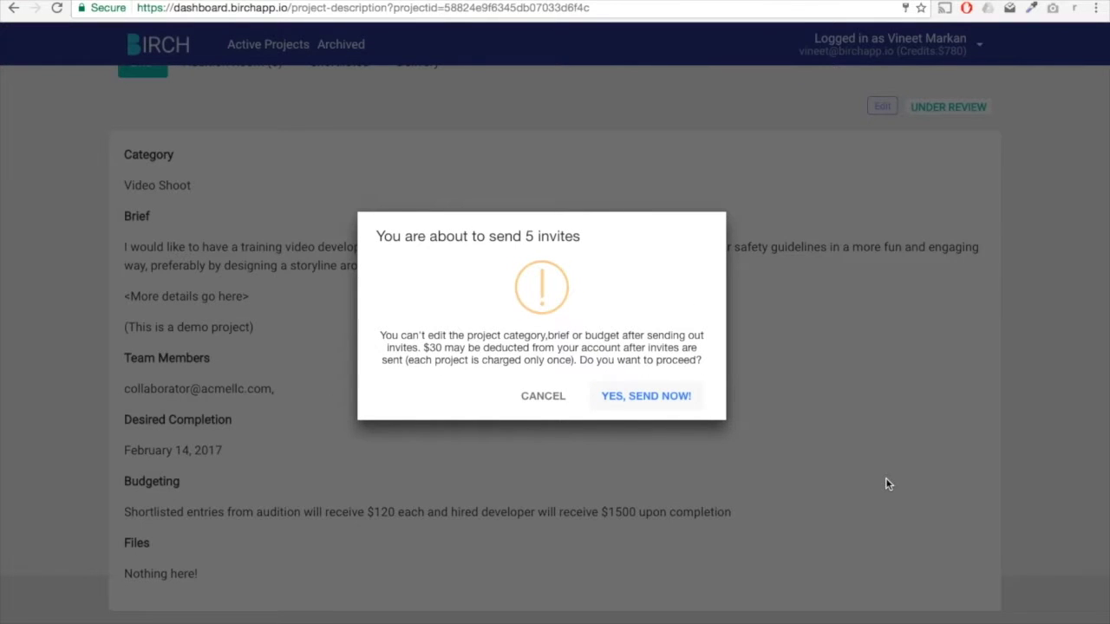
{"action": "left_click", "coordinate": [615, 402]}
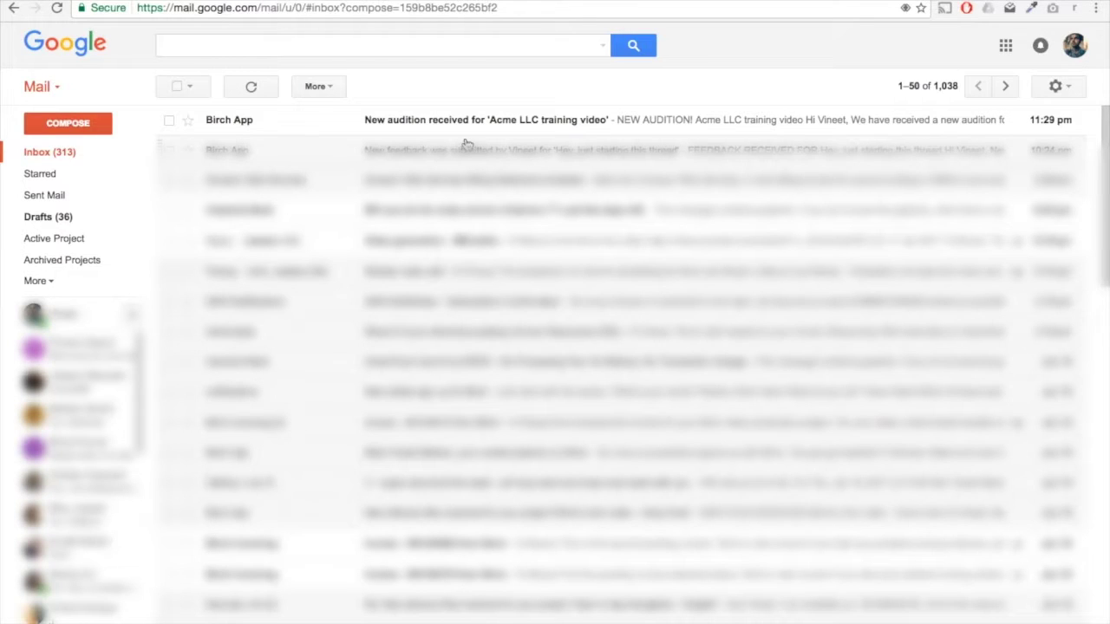
Step: Open the 'New audition received' email for Acme LLC training video and follow its 'View audition on Birch' link
{"action": "left_click", "coordinate": [523, 130]}
{"action": "scroll", "coordinate": [564, 217], "scroll_direction": "down", "scroll_amount": 5}
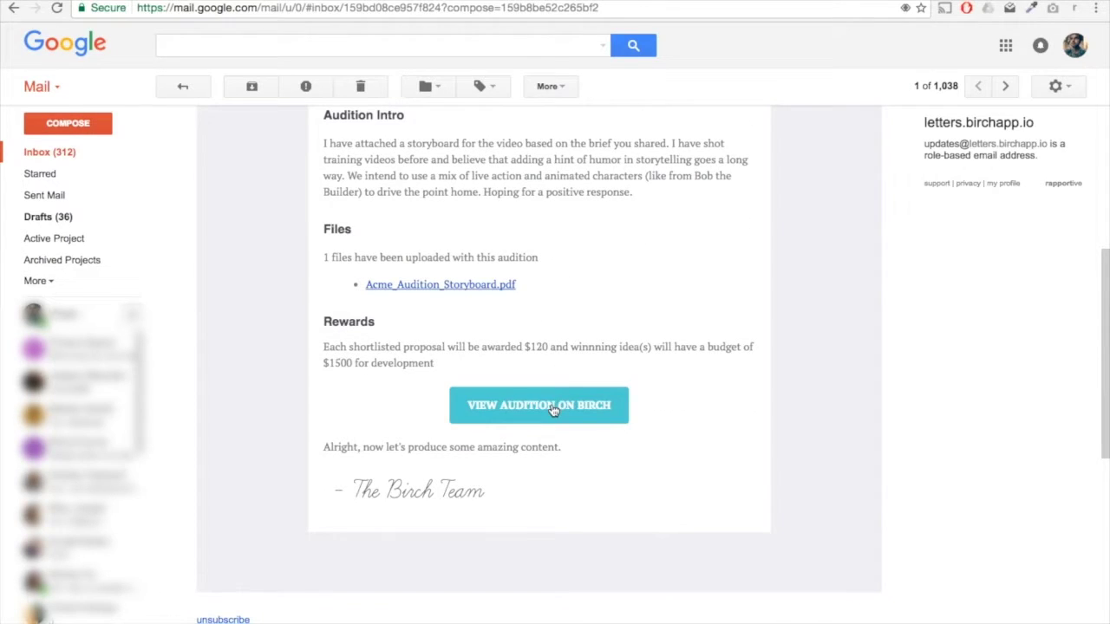
{"action": "left_click", "coordinate": [552, 409]}
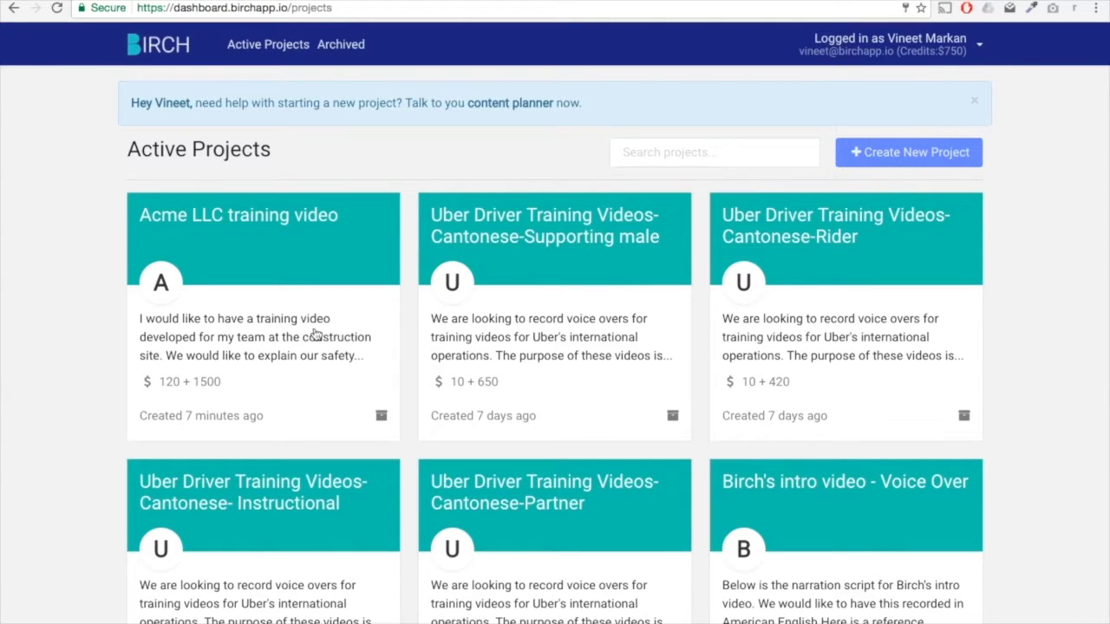
Step: Shortlist the storyboard audition in the Acme LLC training video Audition Room and view the Shortlisted list
{"action": "left_click", "coordinate": [291, 335]}
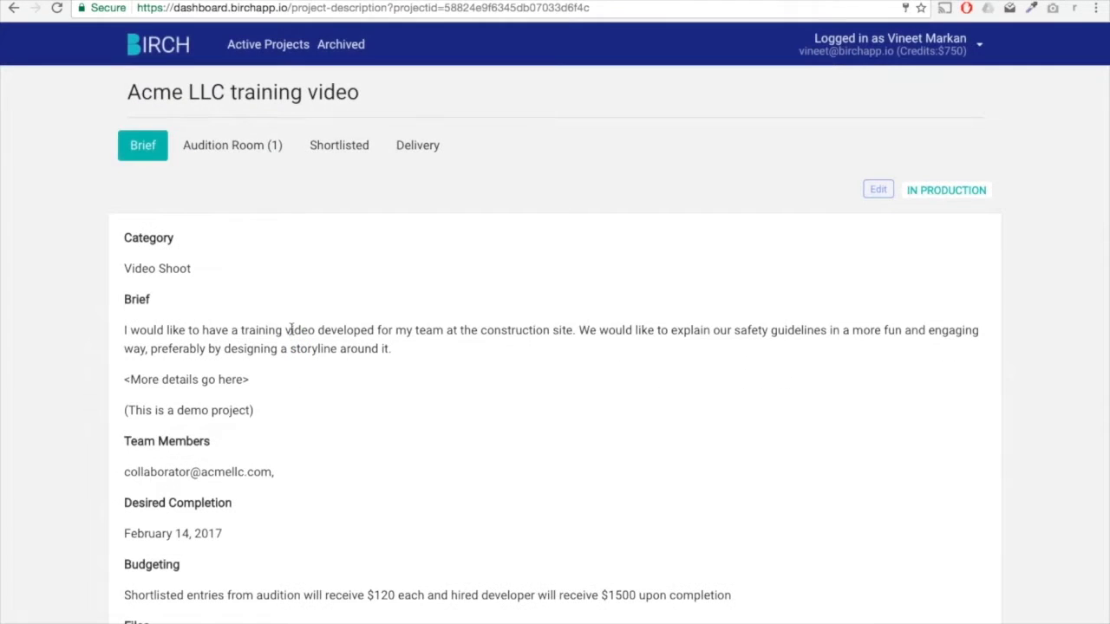
{"action": "left_click", "coordinate": [228, 153]}
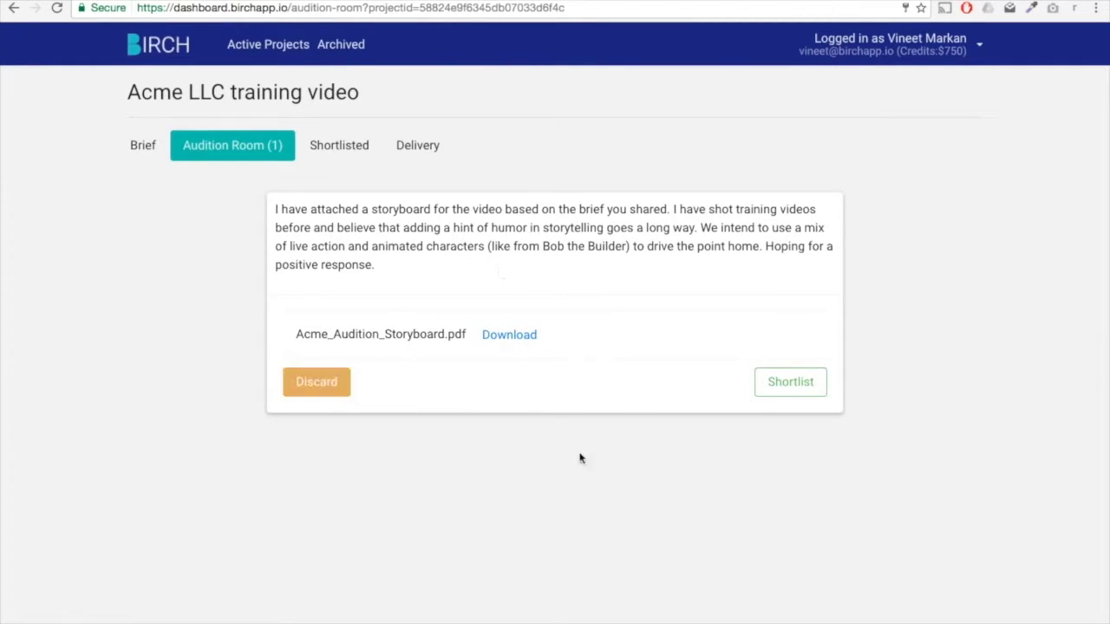
{"action": "left_click", "coordinate": [778, 395]}
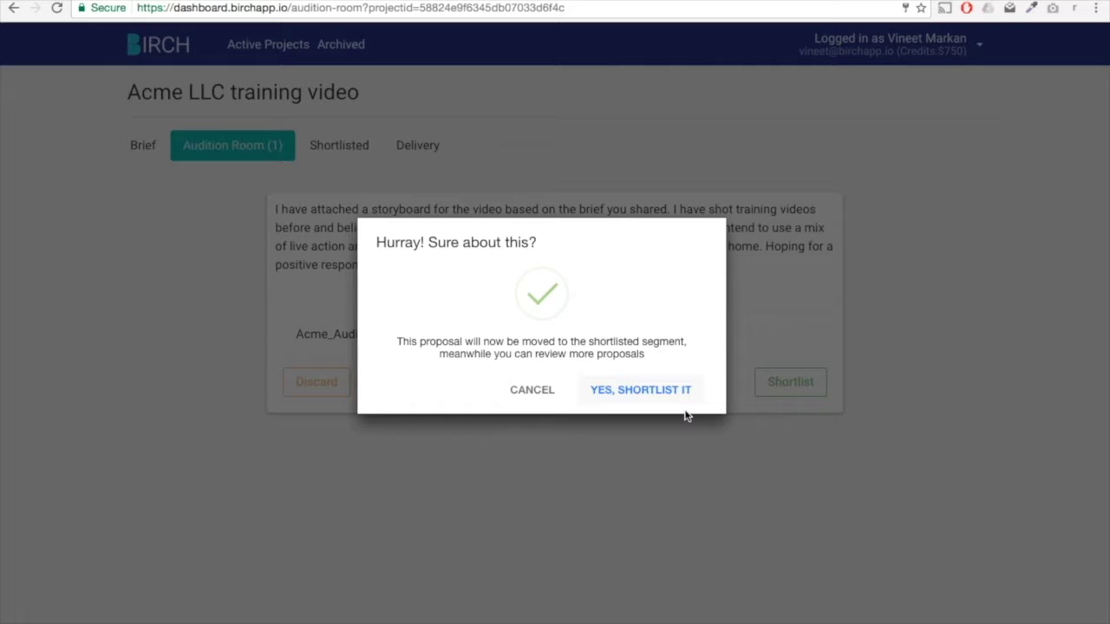
{"action": "left_click", "coordinate": [527, 388]}
{"action": "left_click", "coordinate": [330, 378]}
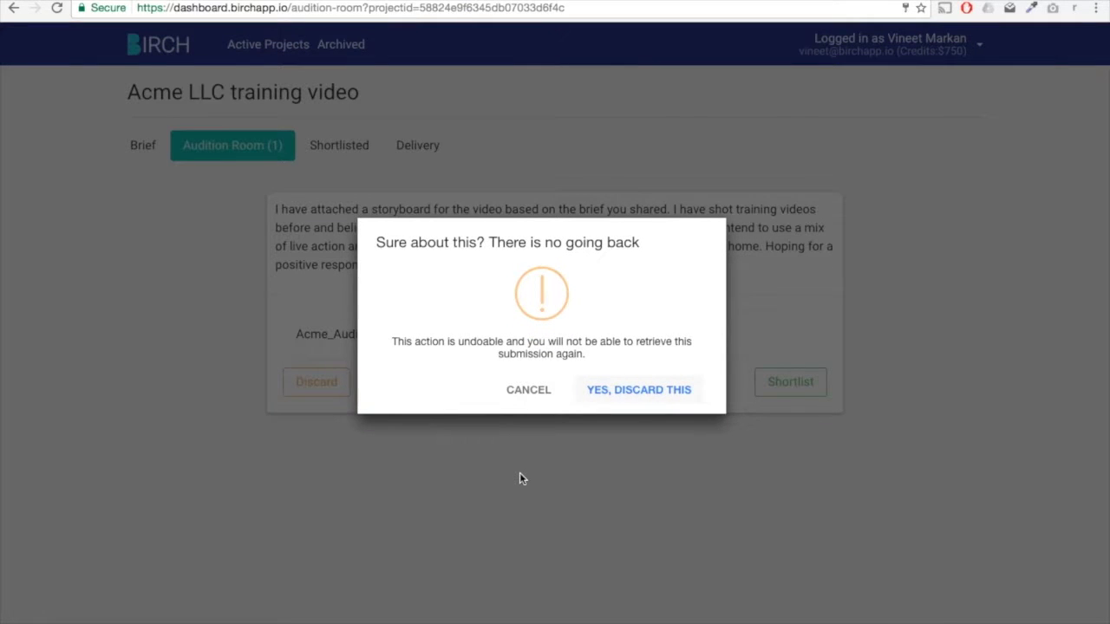
{"action": "left_click", "coordinate": [526, 391]}
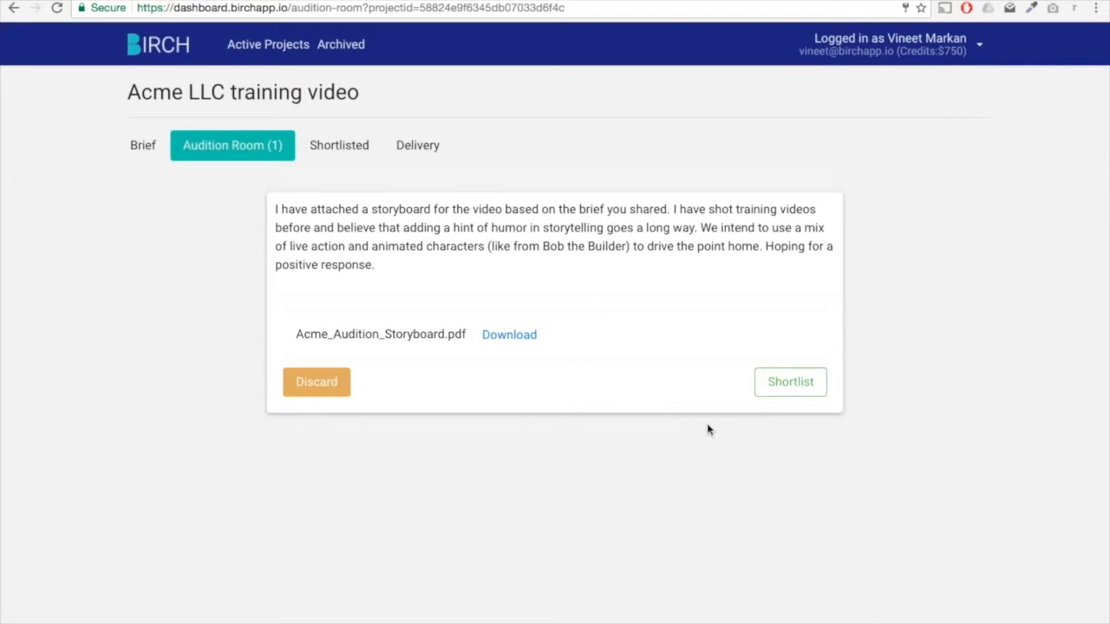
{"action": "left_click", "coordinate": [784, 397]}
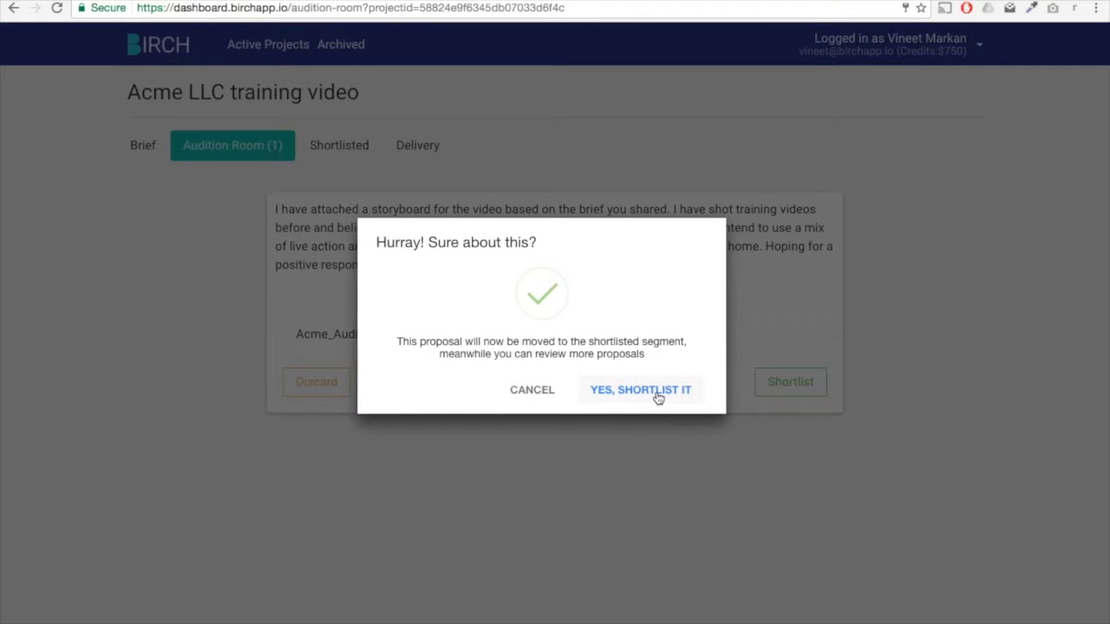
{"action": "left_click", "coordinate": [658, 391]}
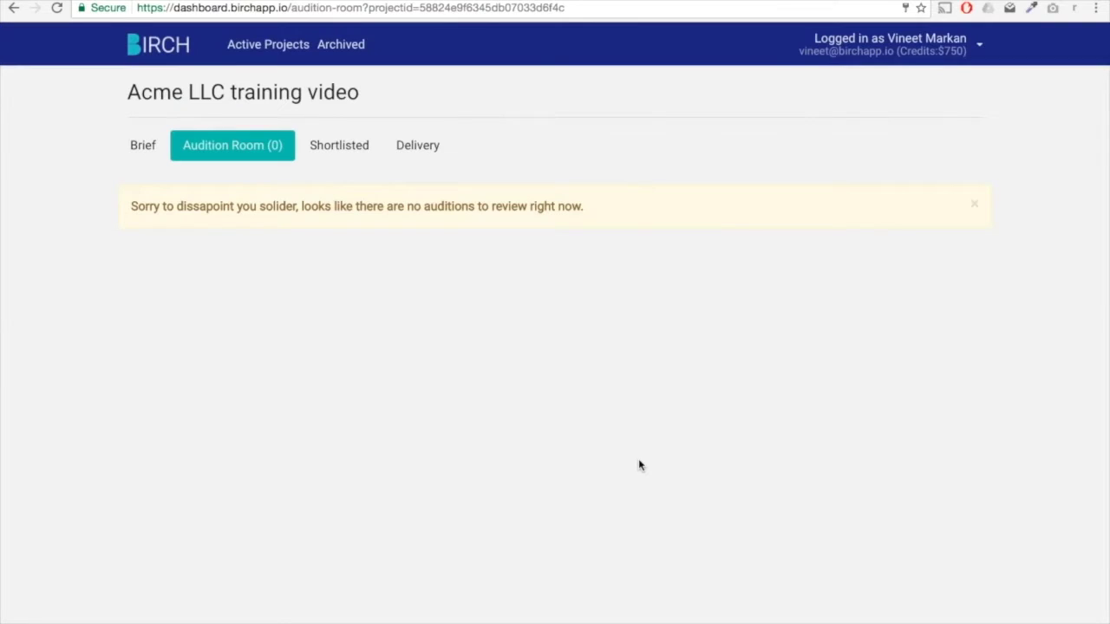
{"action": "left_click", "coordinate": [341, 151]}
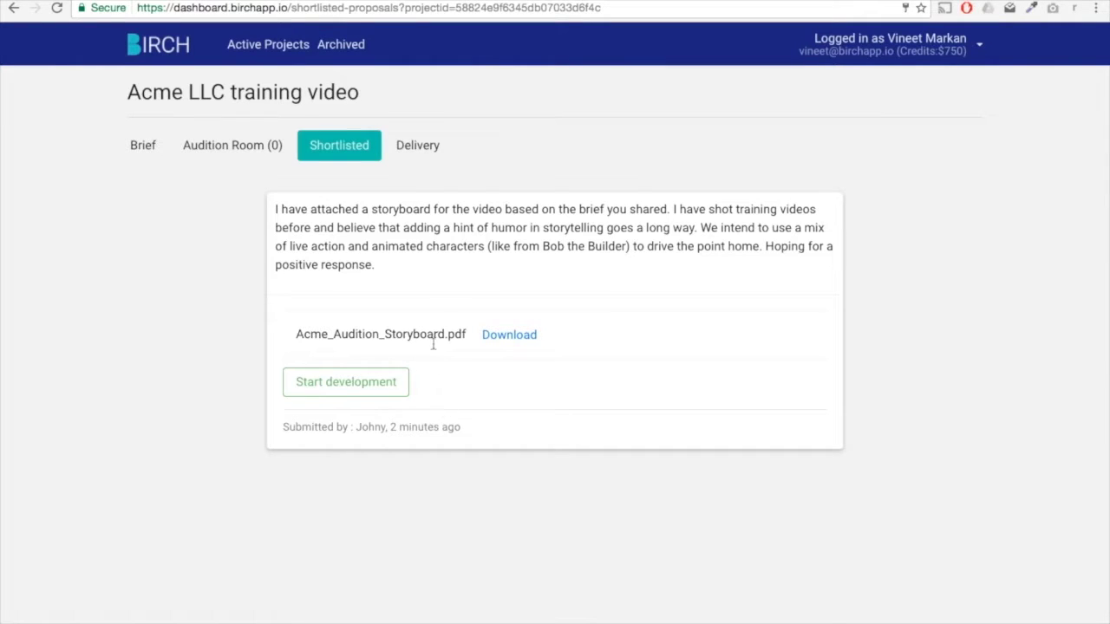
Step: Start development on the shortlisted storyboard proposal, confirming with 'Yes, Start Now'
{"action": "left_click", "coordinate": [378, 376]}
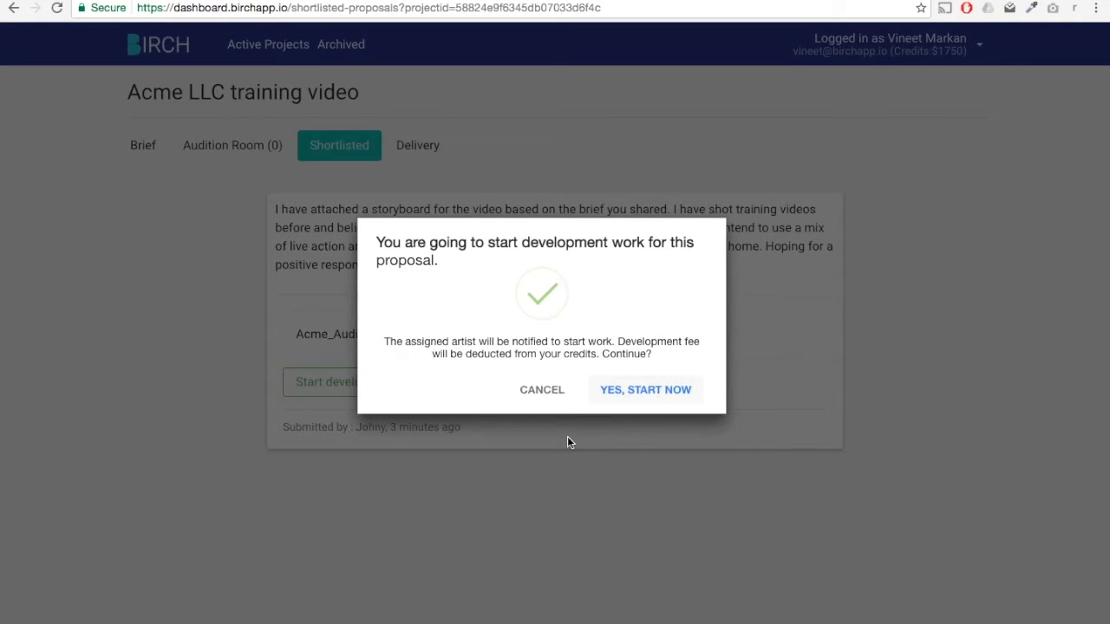
{"action": "left_click", "coordinate": [627, 391]}
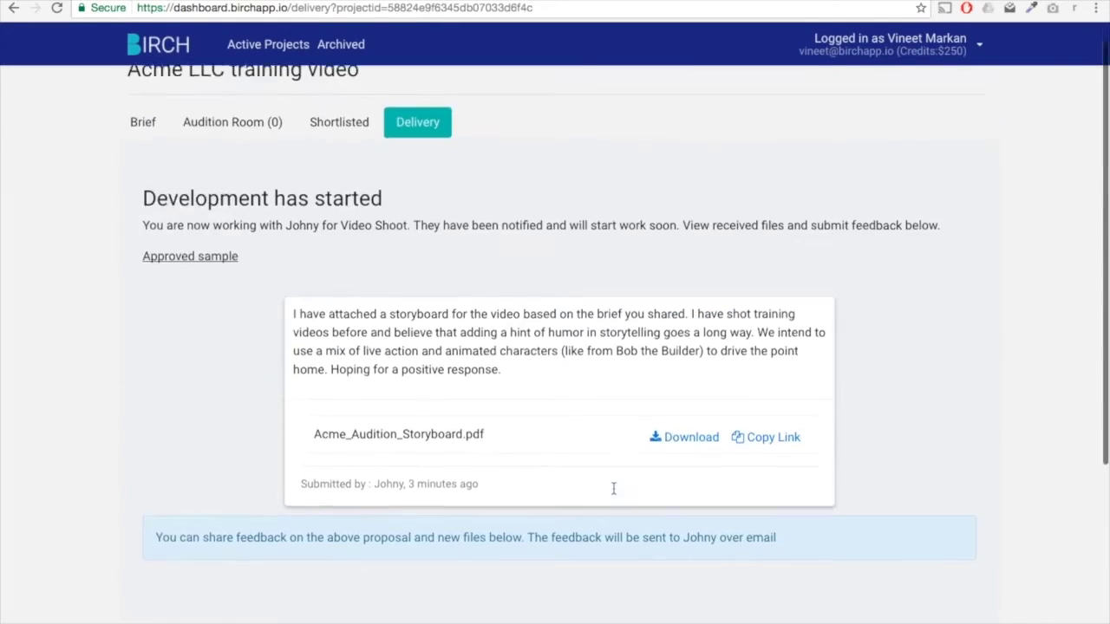
Step: Send the artist feedback congratulating them on the winning entry and introducing the team's storyboard pointers
{"action": "scroll", "coordinate": [612, 490], "scroll_direction": "down", "scroll_amount": 5}
{"action": "left_click", "coordinate": [612, 491]}
{"action": "type", "text": "Hi Johny,"}
{"action": "key", "text": "Return"}
{"action": "type", "text": "Congrats on submitting the winning entry."}
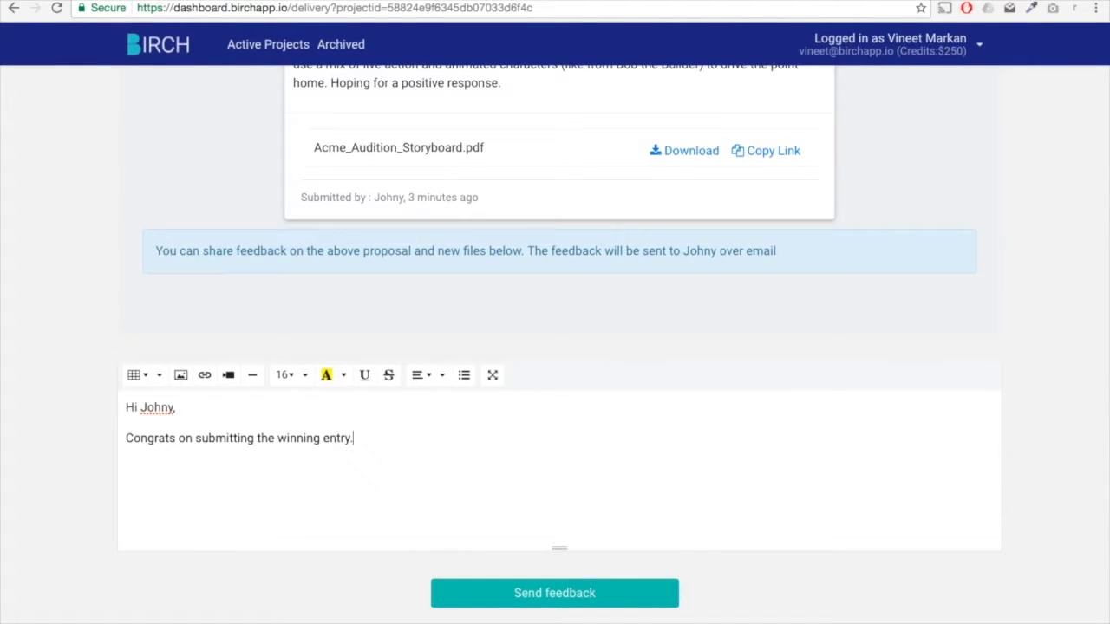
{"action": "type", "text": " We look forward to working"}
{"action": "key", "text": "BackSpace"}
{"action": "key", "text": "BackSpace"}
{"action": "key", "text": "BackSpace"}
{"action": "type", "text": "co"}
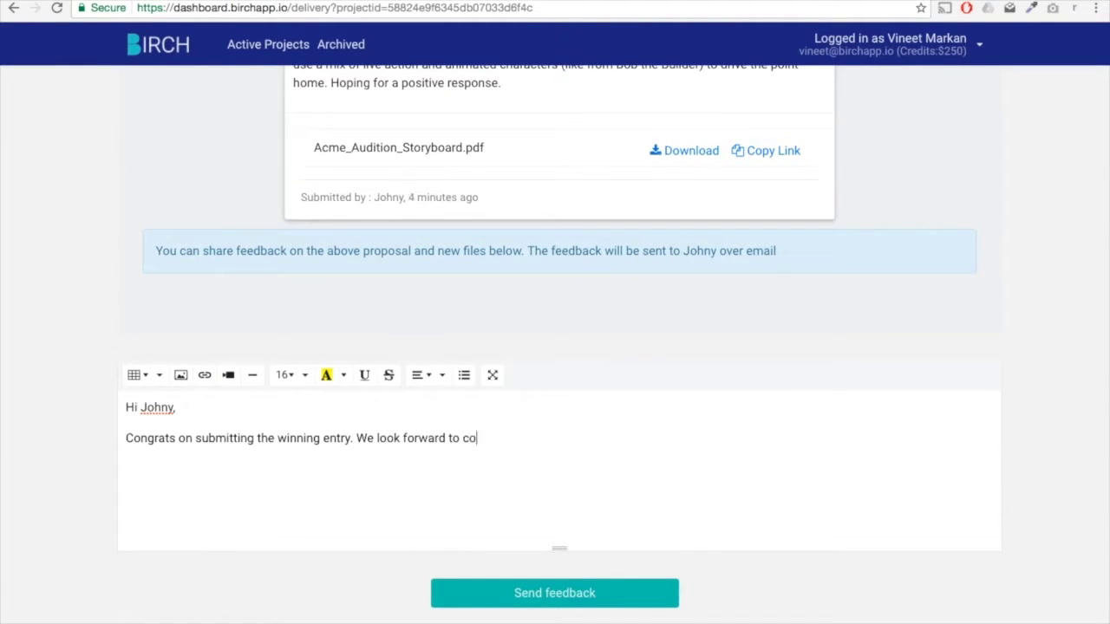
{"action": "type", "text": "mpleting this production with you."}
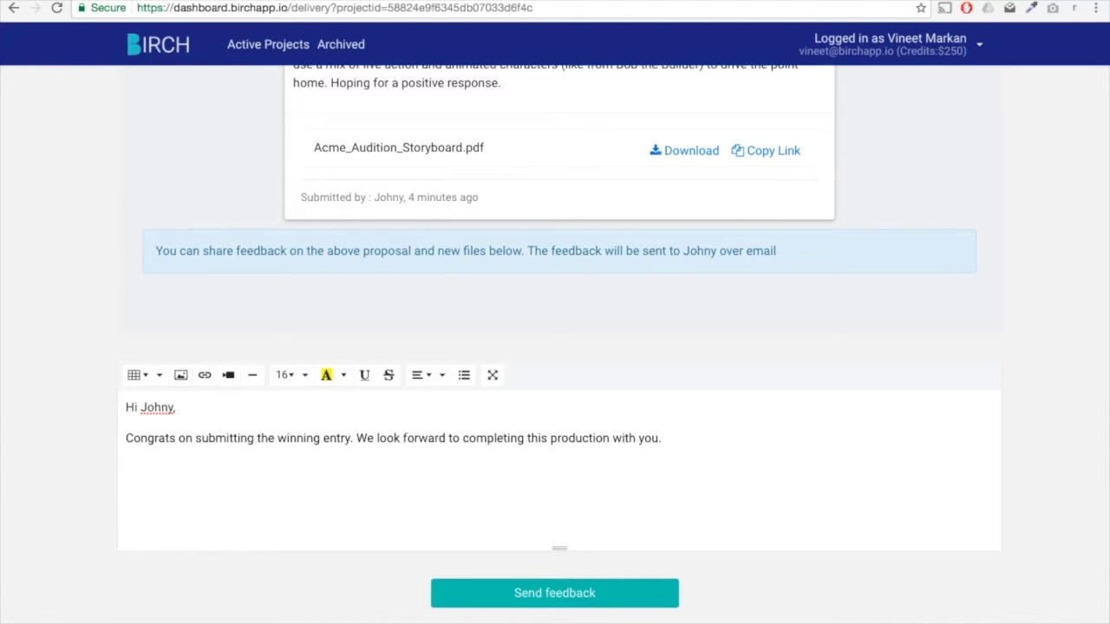
{"action": "key", "text": "Return"}
{"action": "type", "text": "Here are a few pointers"}
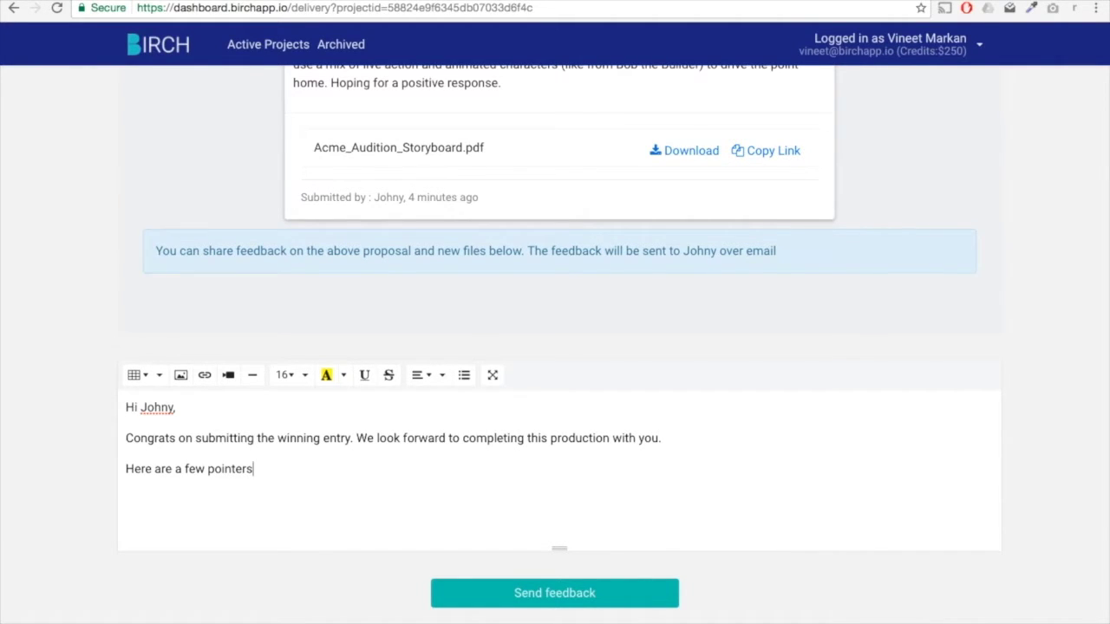
{"action": "type", "text": " on the storyboard and"}
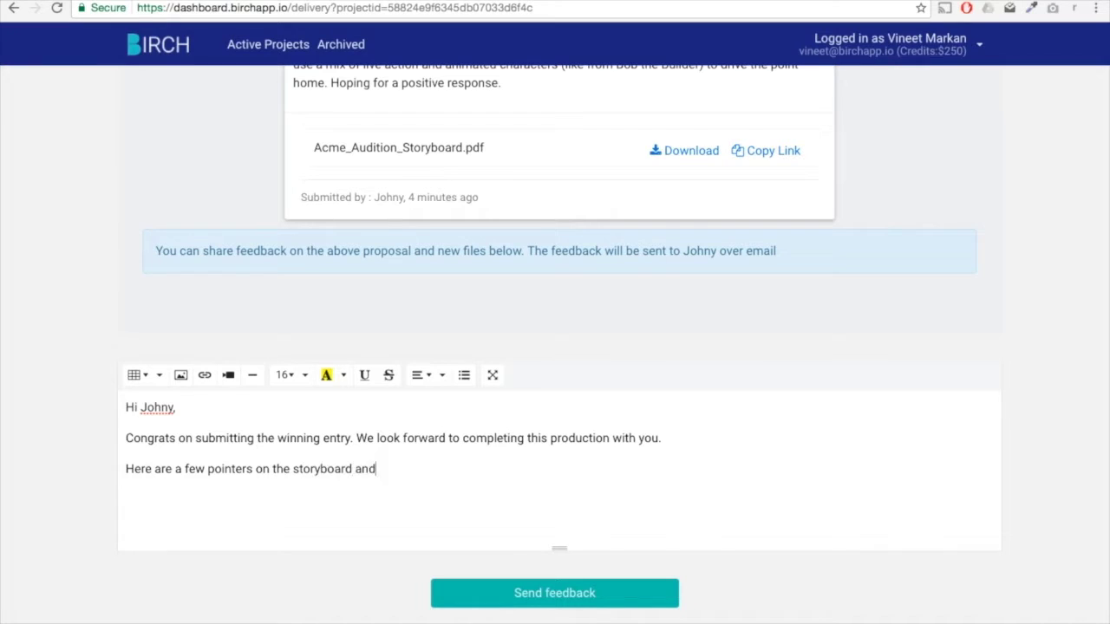
{"action": "type", "text": "from my team:"}
{"action": "key", "text": "Return"}
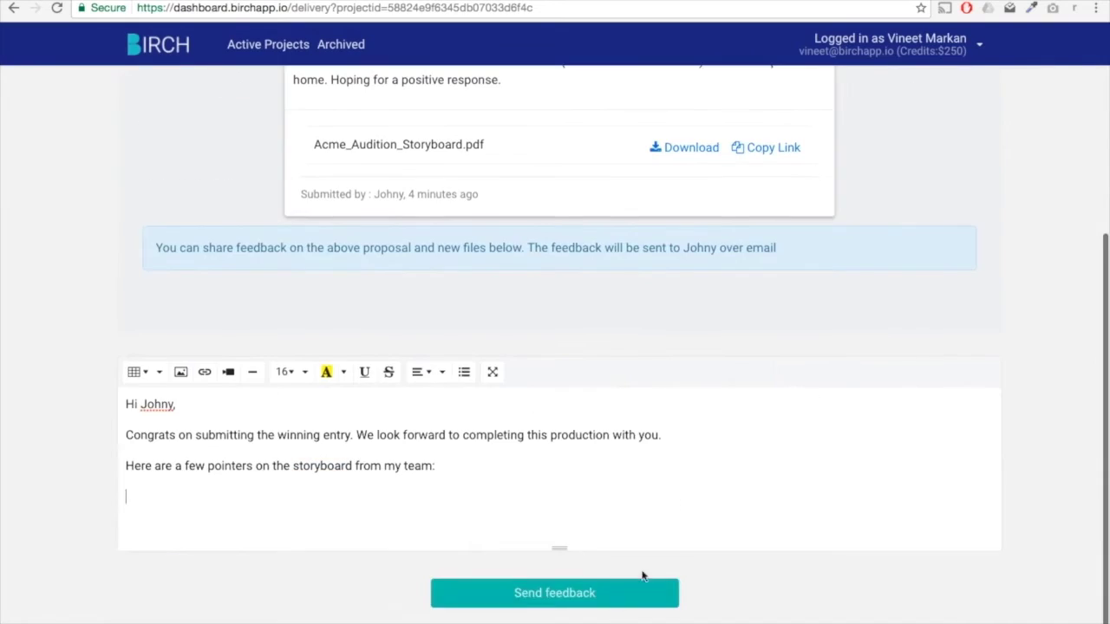
{"action": "left_click", "coordinate": [646, 592]}
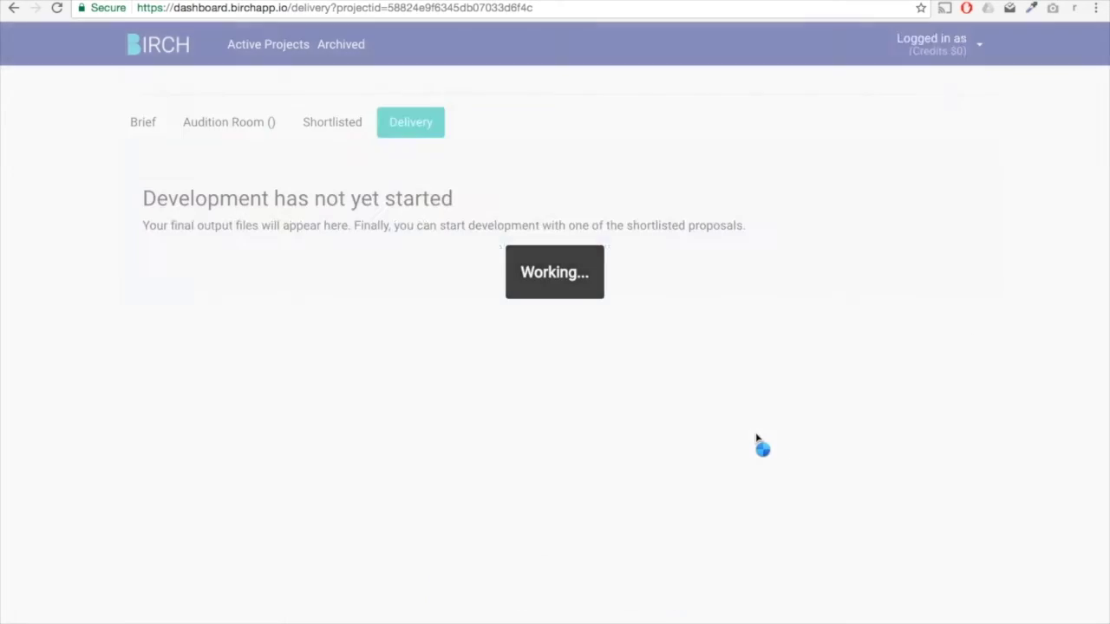
Step: Scroll down the Delivery page to the posted feedback card
{"action": "scroll", "coordinate": [756, 439], "scroll_direction": "down", "scroll_amount": 5}
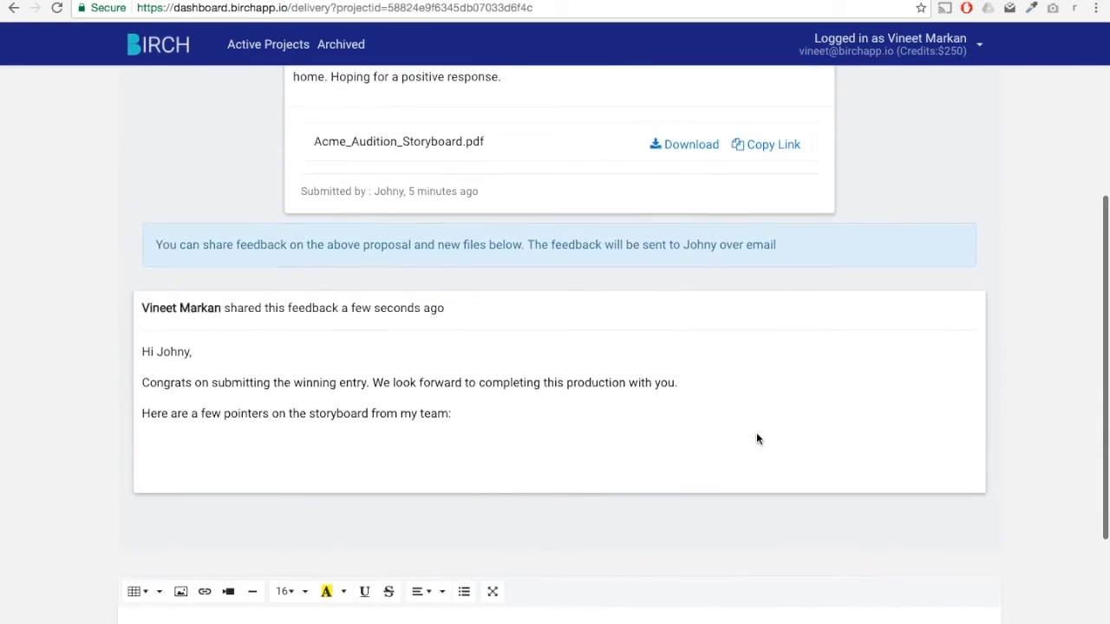